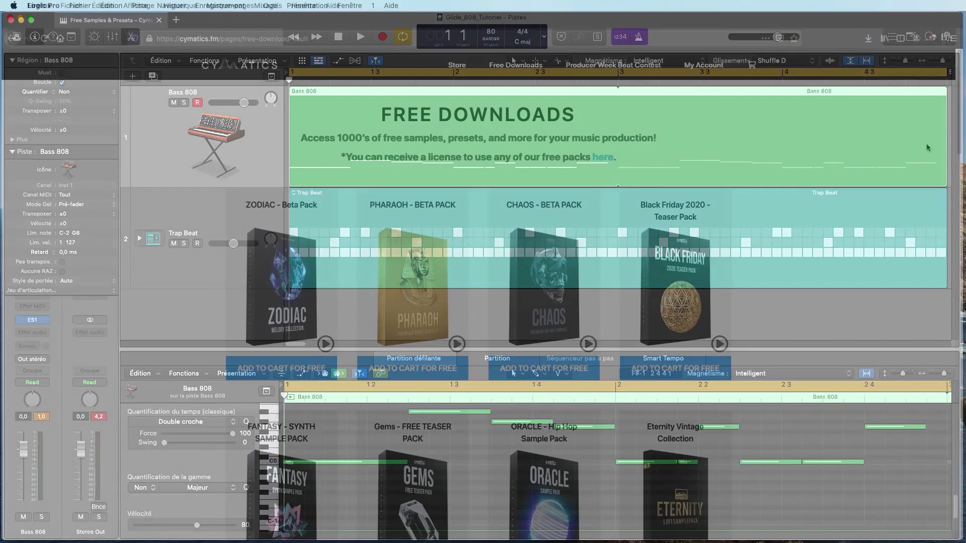
- Browse the free sample packs on the Cymatics free downloads page
middle_click(926, 144)
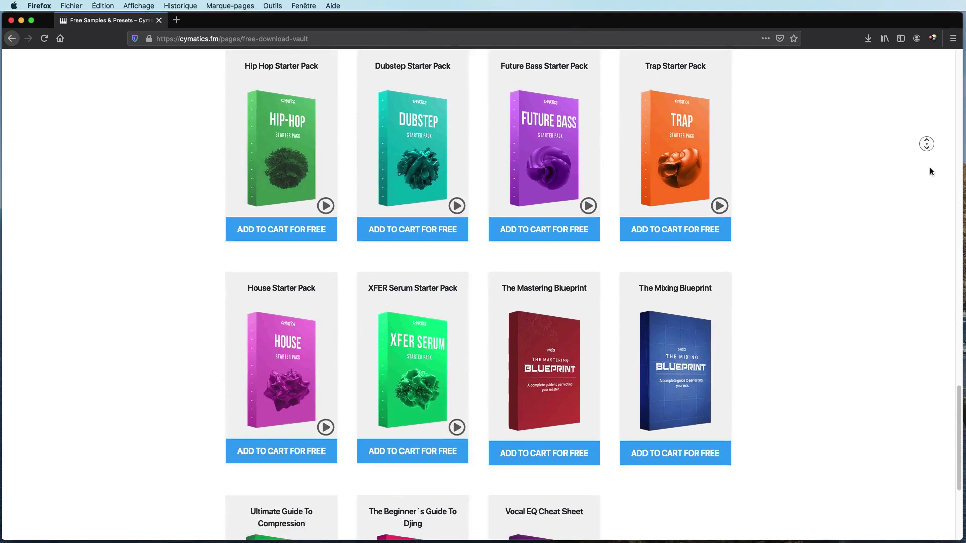
middle_click(930, 169)
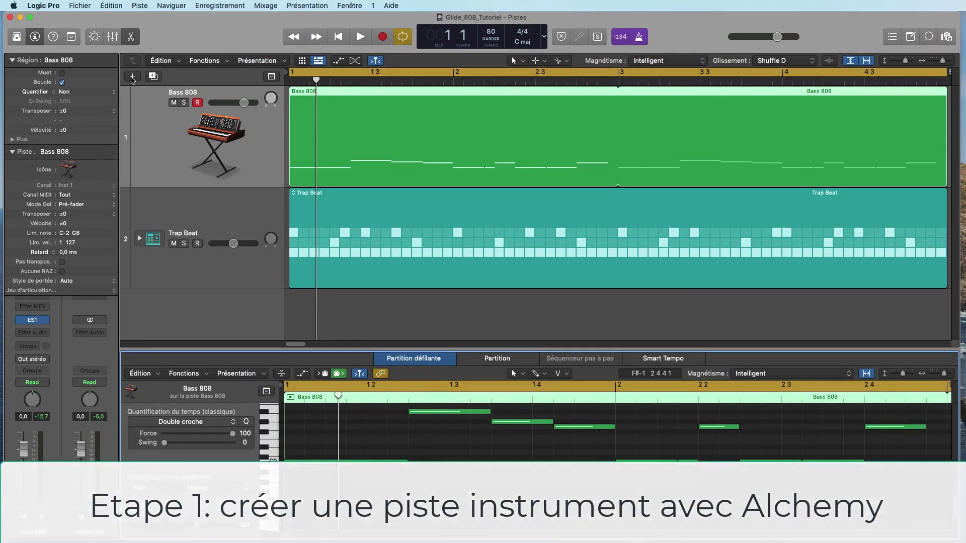
- Create one new software instrument track with the stereo version of Alchemy as its instrument
click(132, 79)
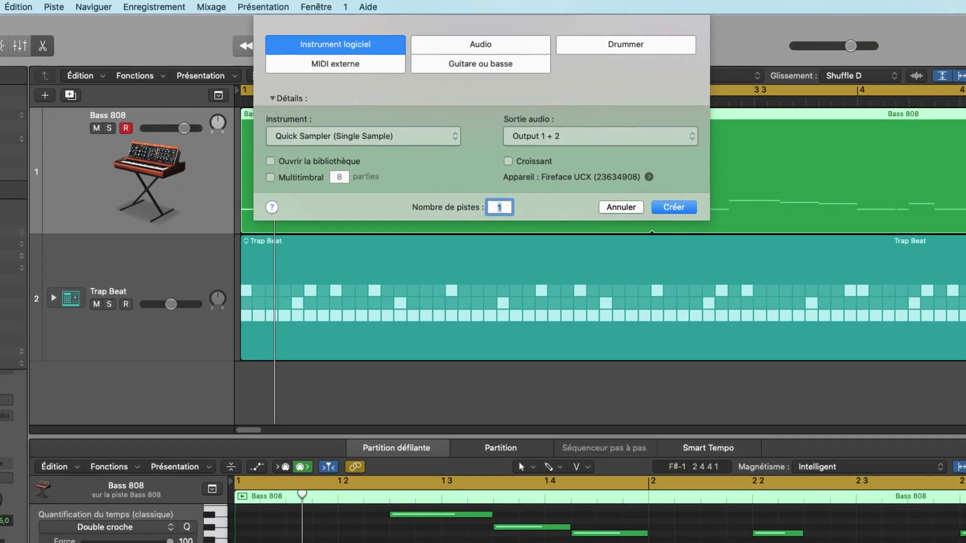
click(454, 136)
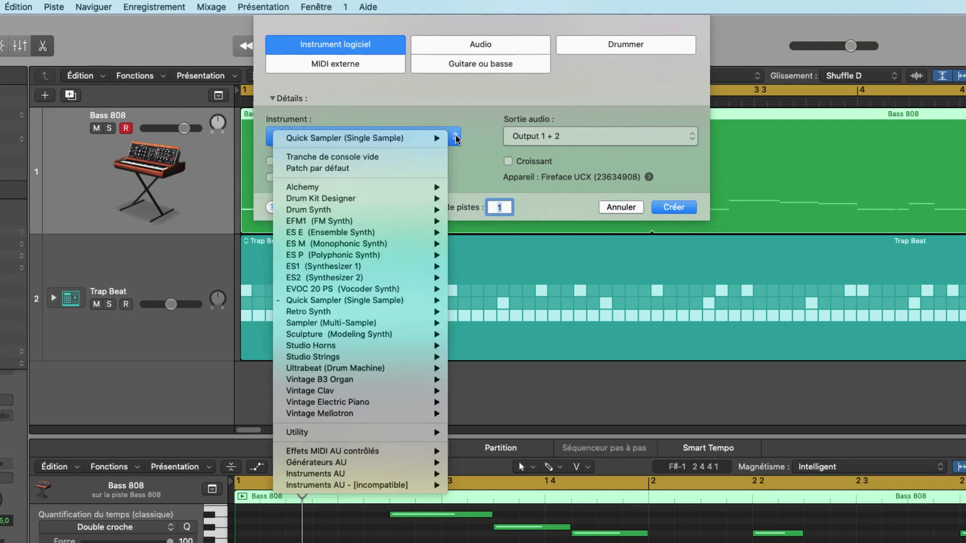
mouse_move(402, 188)
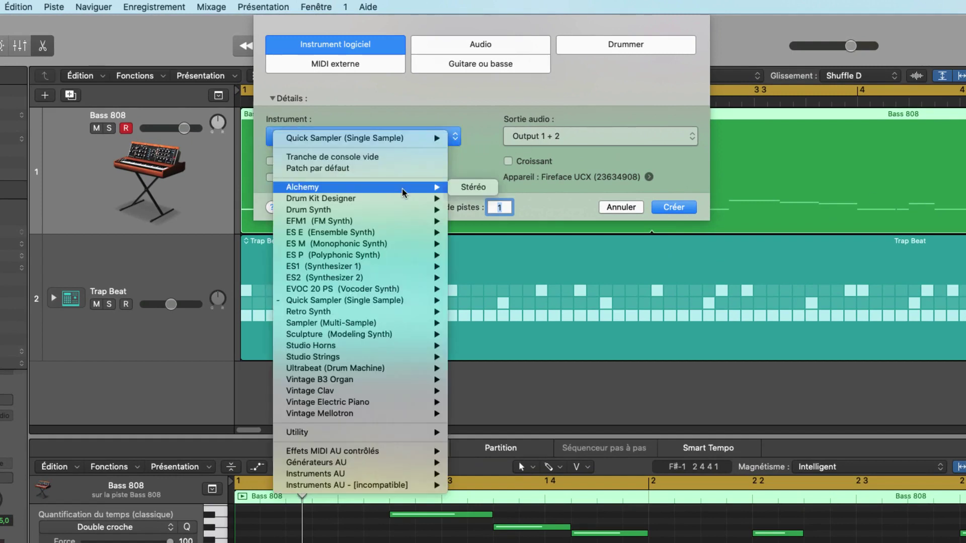
click(472, 188)
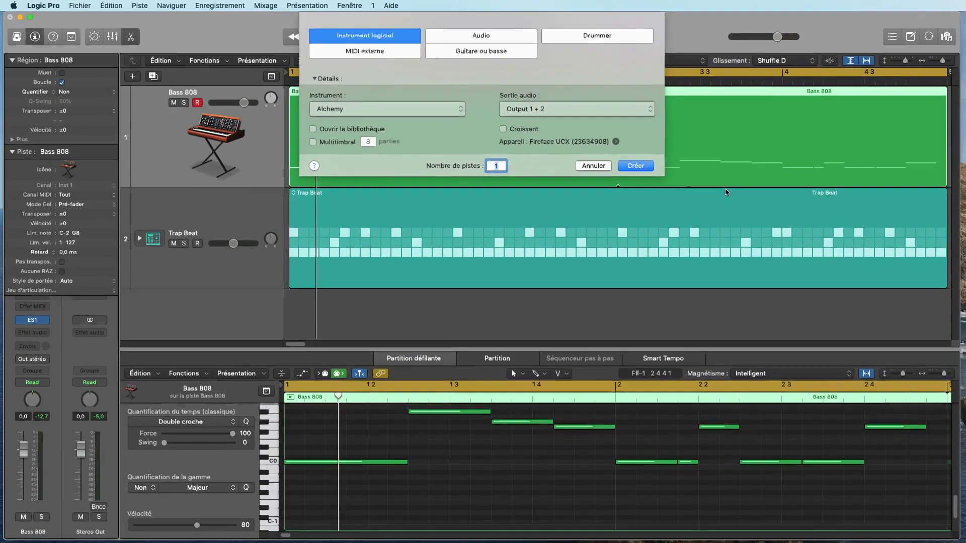
click(674, 207)
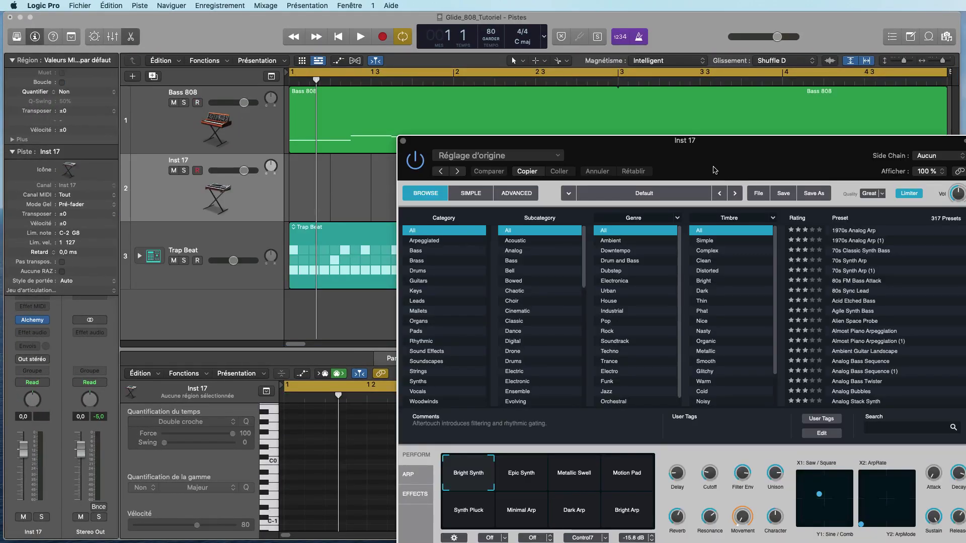
- Initialize the Alchemy preset and set the rendering quality to Ultra
drag(740, 159, 644, 95)
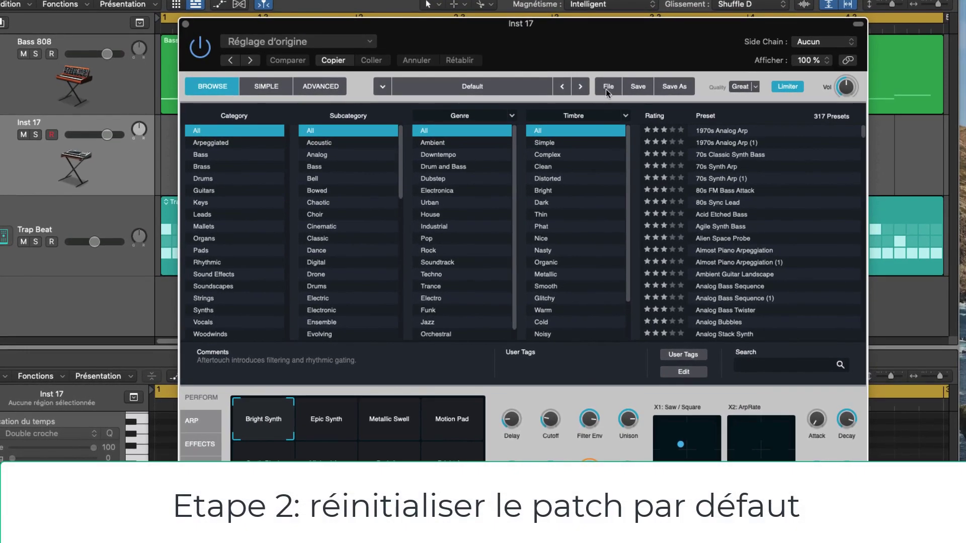
click(651, 122)
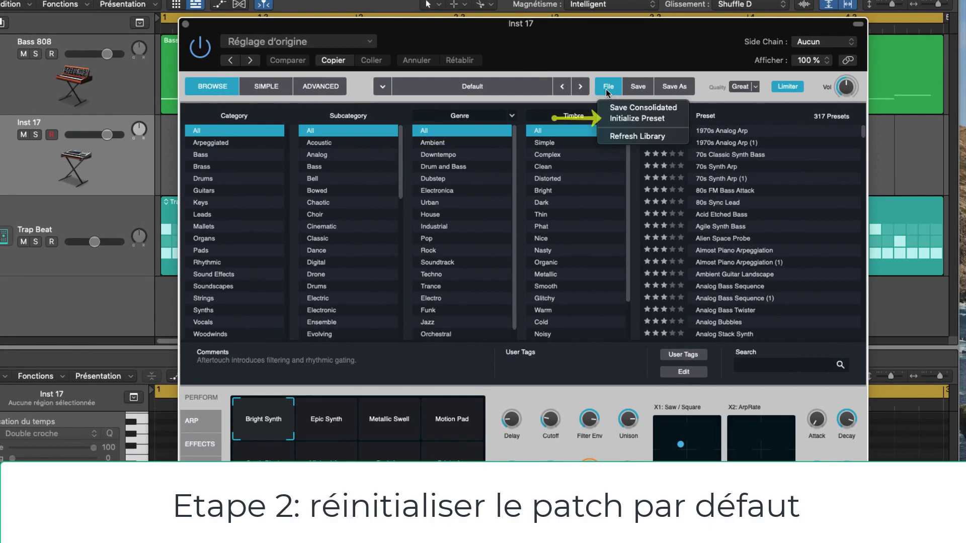
click(623, 119)
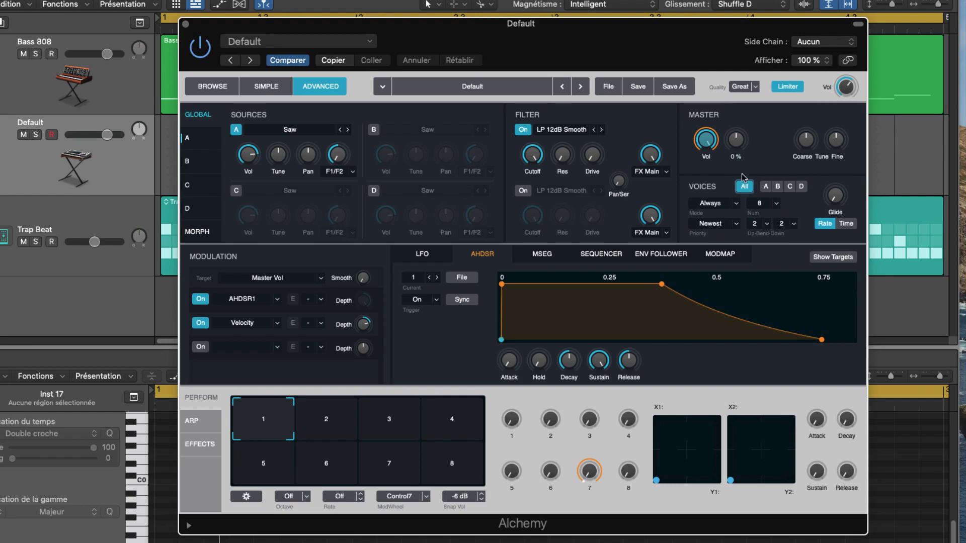
click(756, 88)
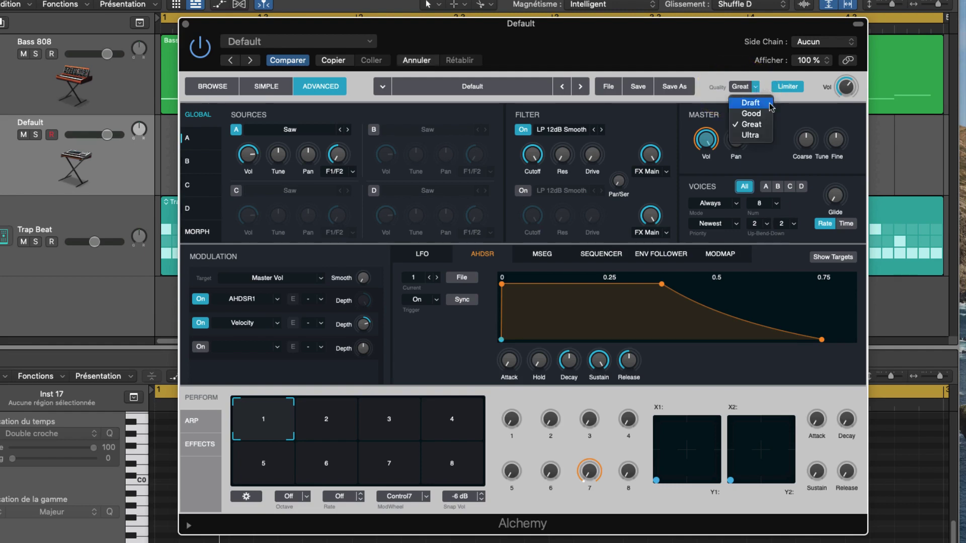
click(766, 138)
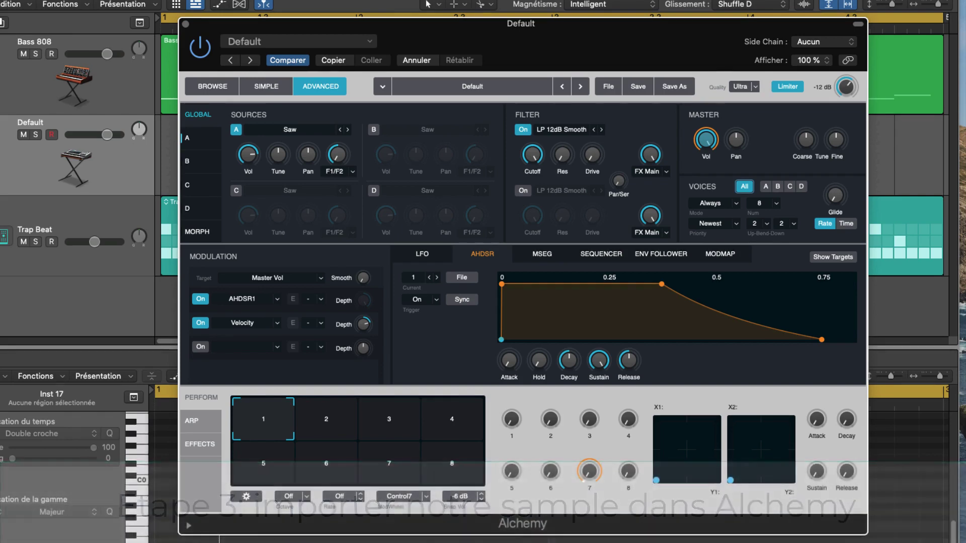
- Import the Cymatics - Oracle 808 1 - C sample into Alchemy's source A using the Sampler mode
drag(632, 454, 314, 131)
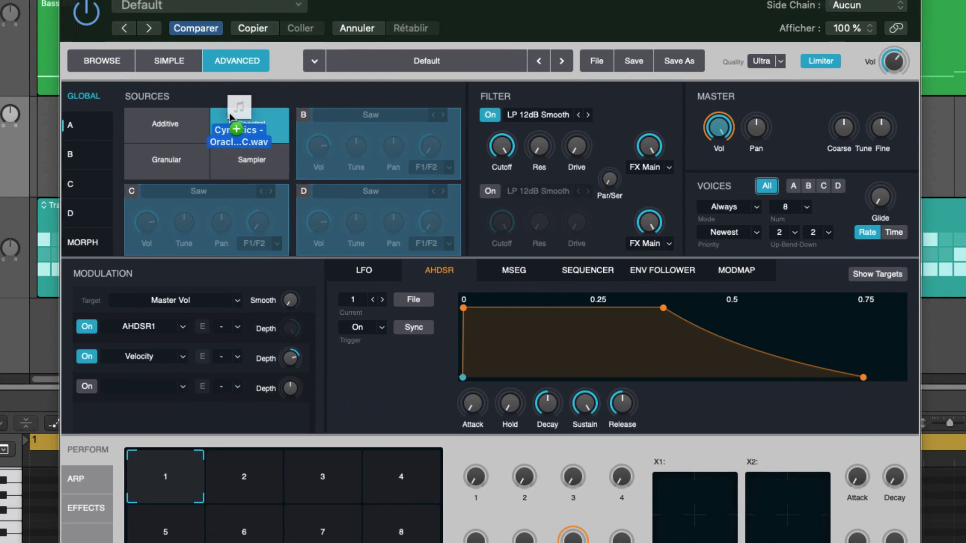
drag(231, 116, 244, 157)
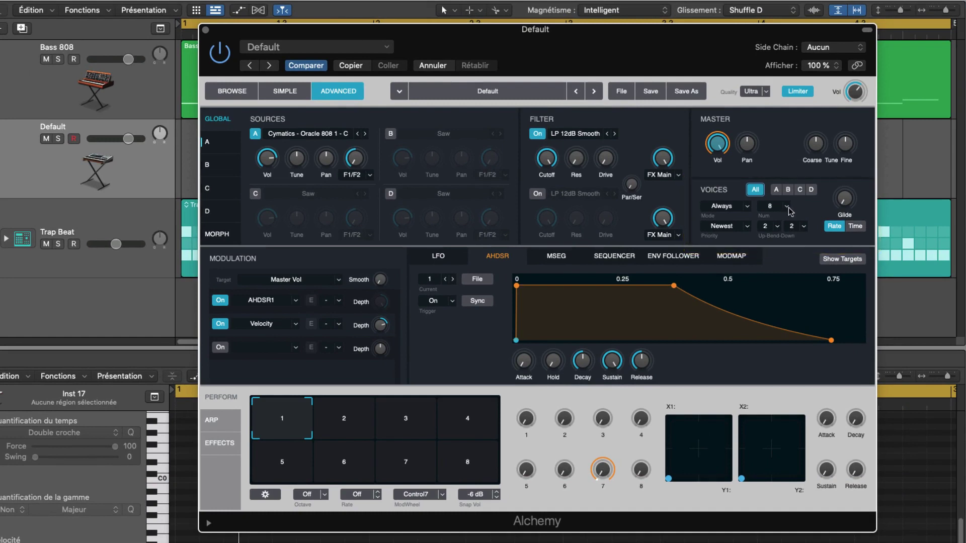
- Limit Alchemy to 1 voice and raise the glide amount in Time mode, closing the plug-in window when done
click(787, 207)
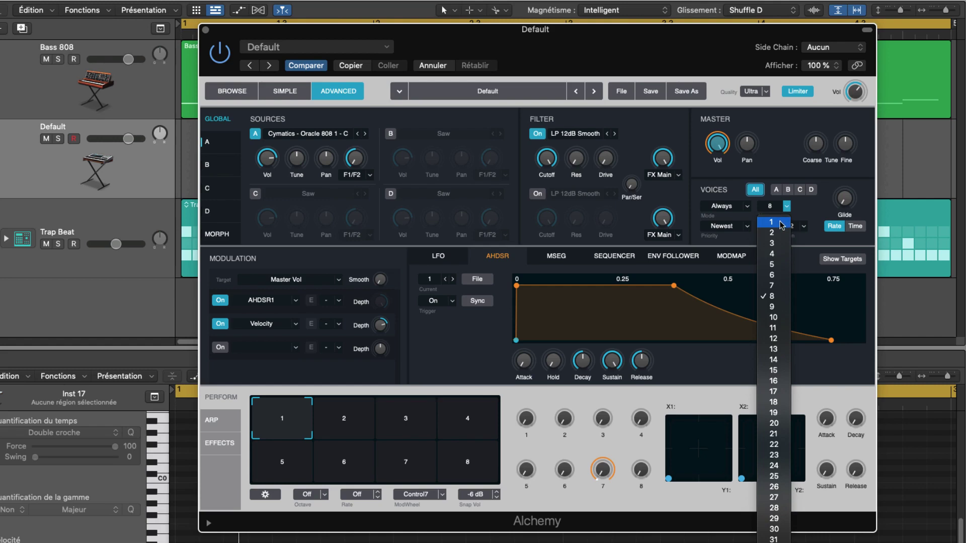
click(781, 224)
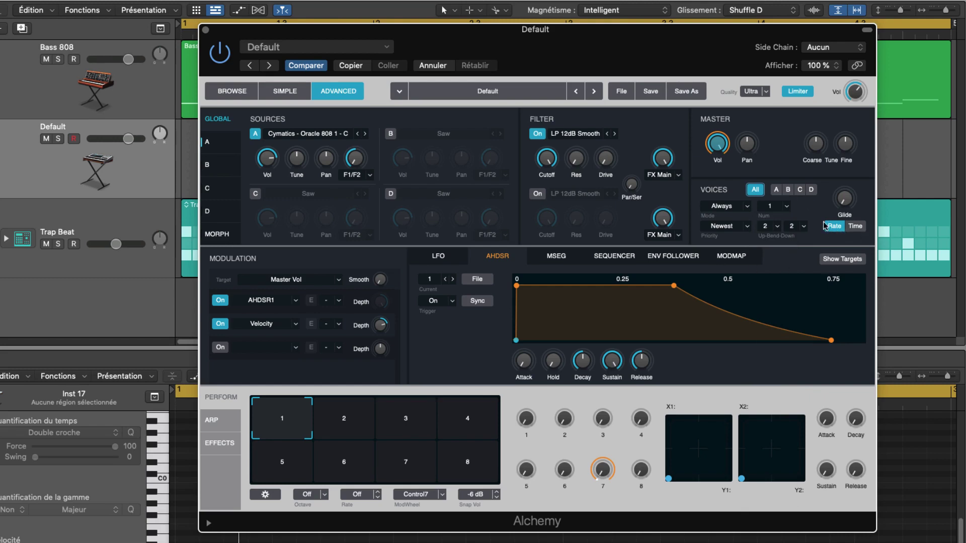
click(857, 227)
mouse_move(848, 203)
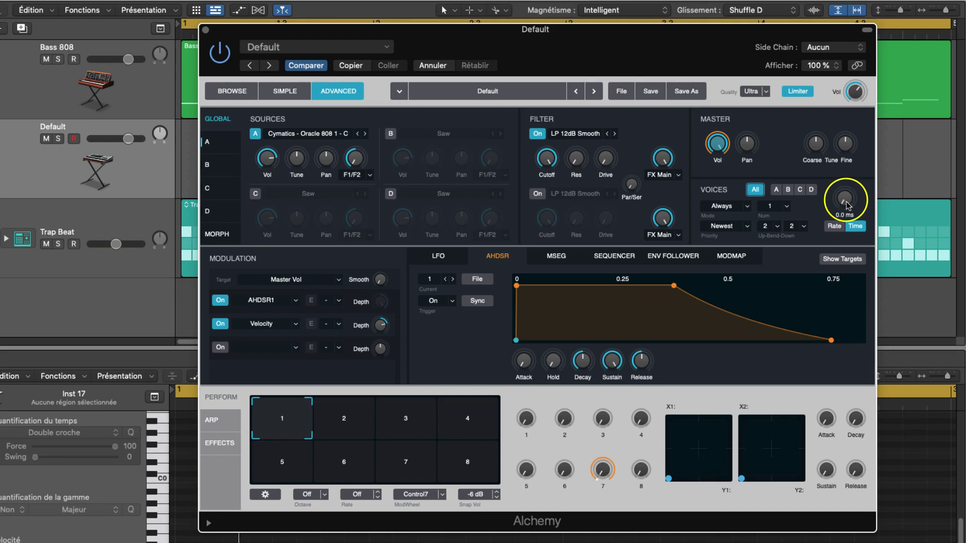
drag(848, 204, 845, 172)
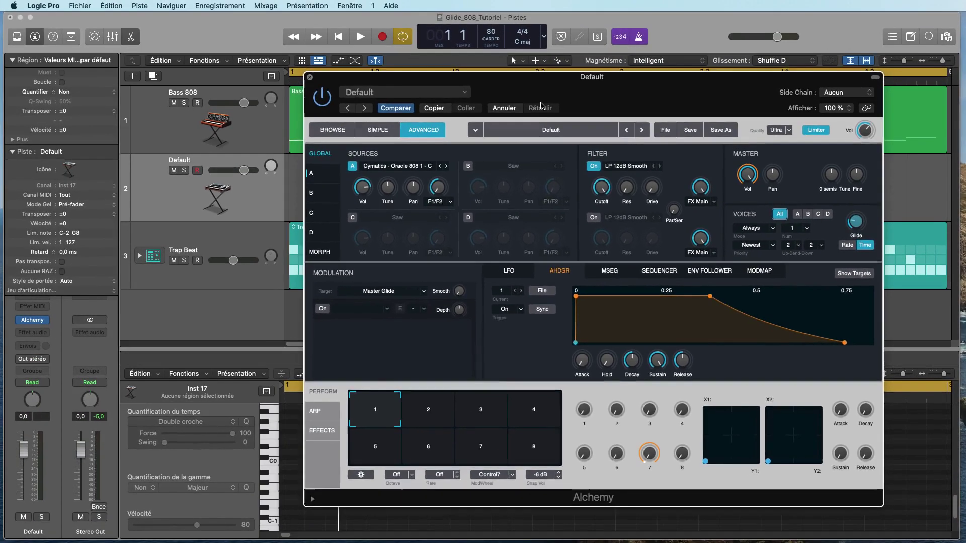
click(205, 30)
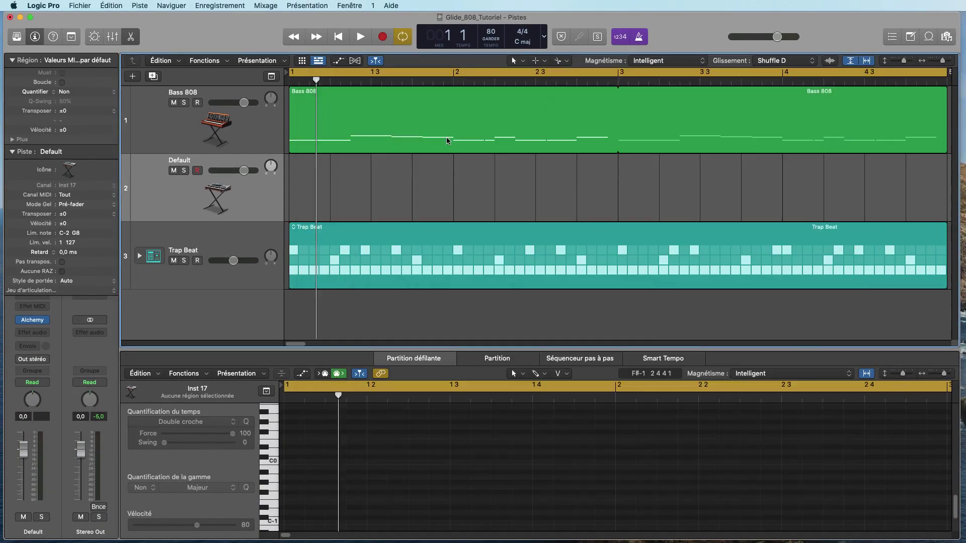
- Open the ES1 synth on the Bass 808 track and listen to its bass line with the beat, then close the plug-in
click(407, 118)
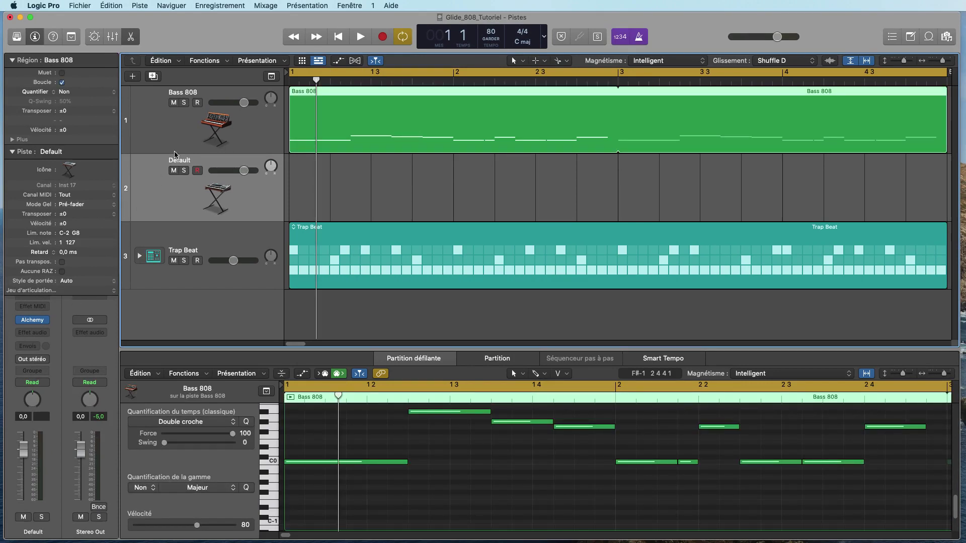
click(169, 137)
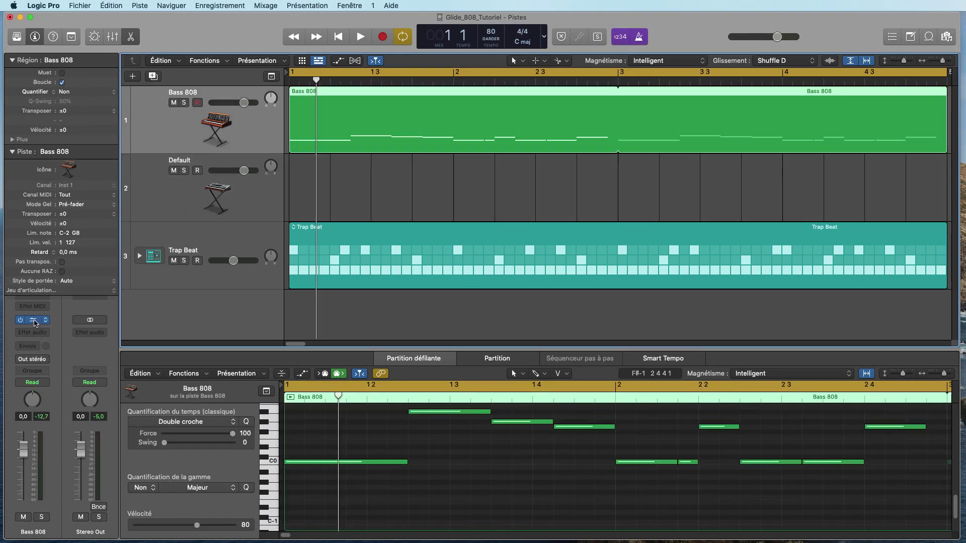
click(32, 320)
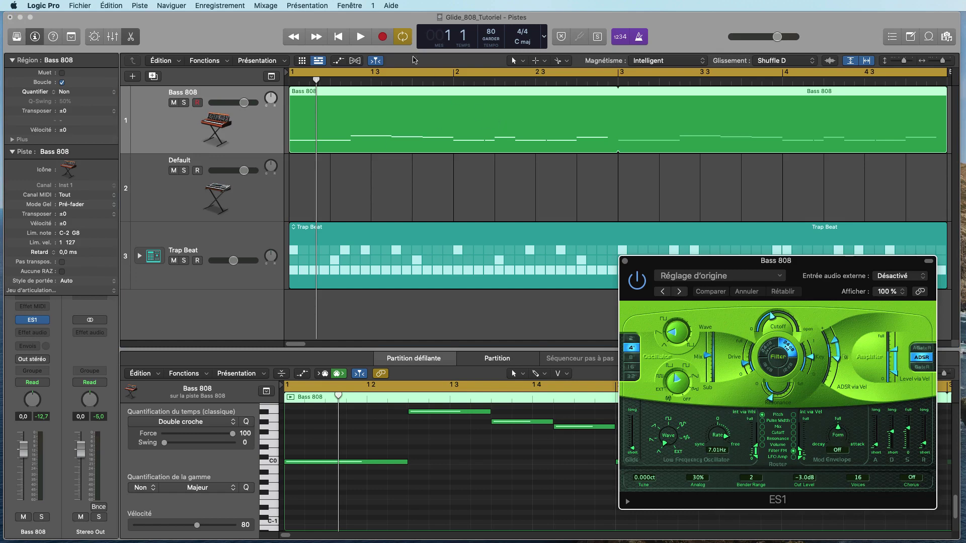
drag(795, 257, 771, 72)
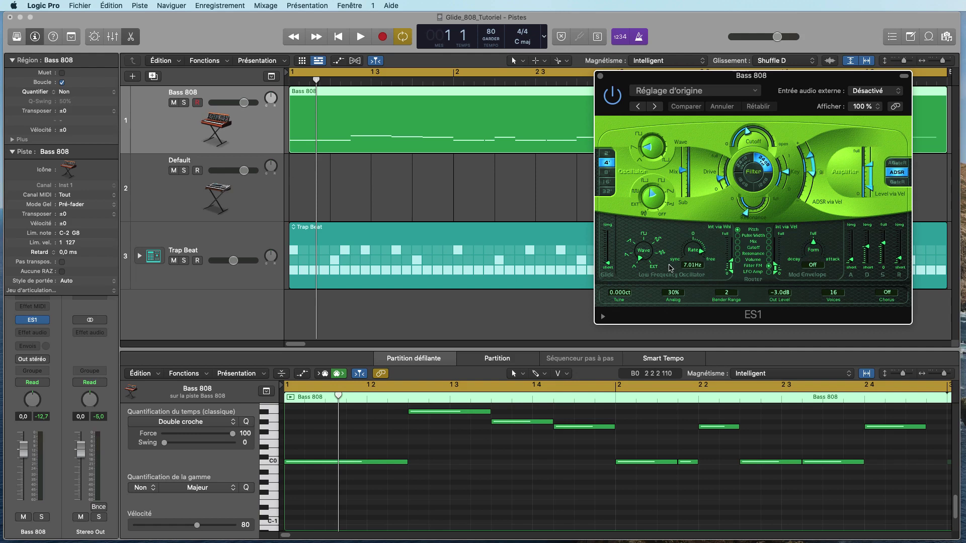
click(361, 37)
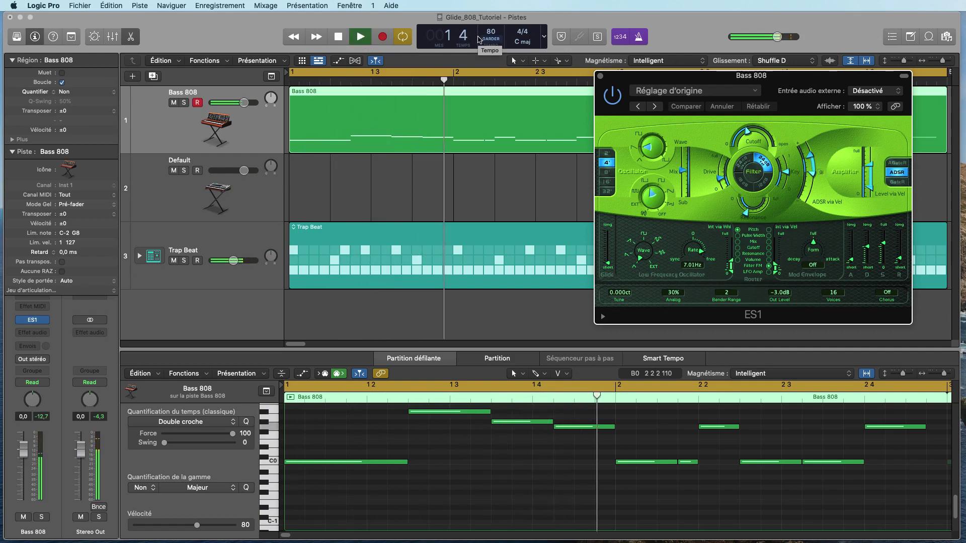
click(337, 37)
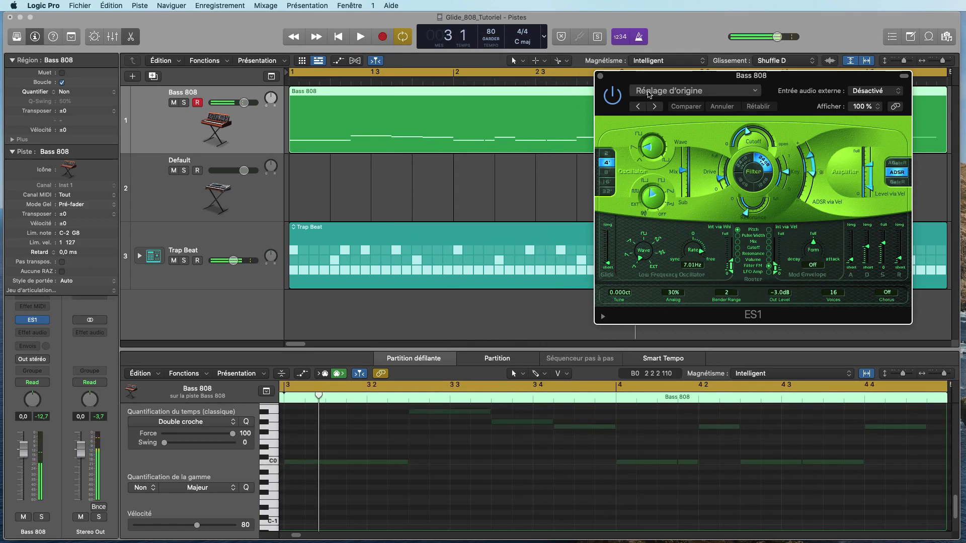
click(600, 76)
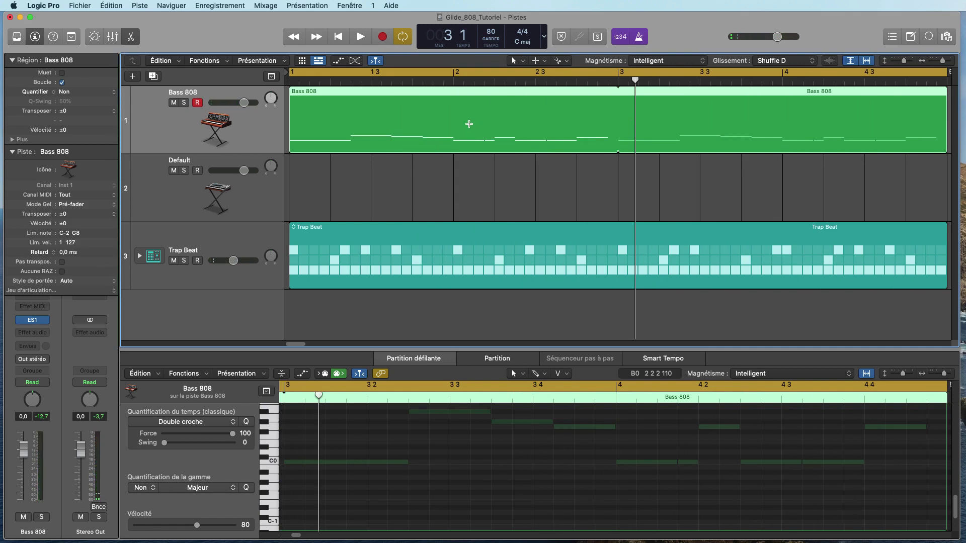
- Copy the Bass 808 region onto the Alchemy track, return the playhead to the start and mute the original Bass 808 track
drag(469, 126, 468, 170)
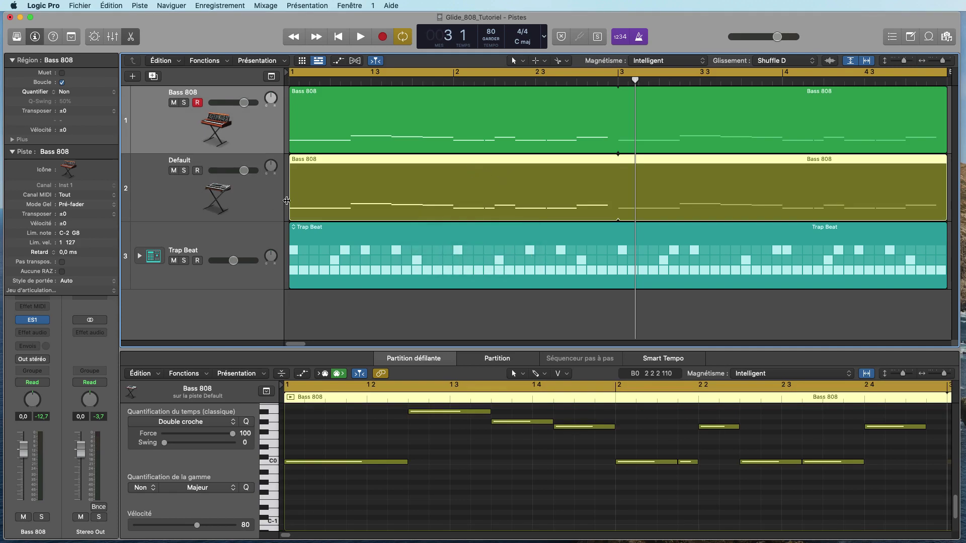
click(264, 201)
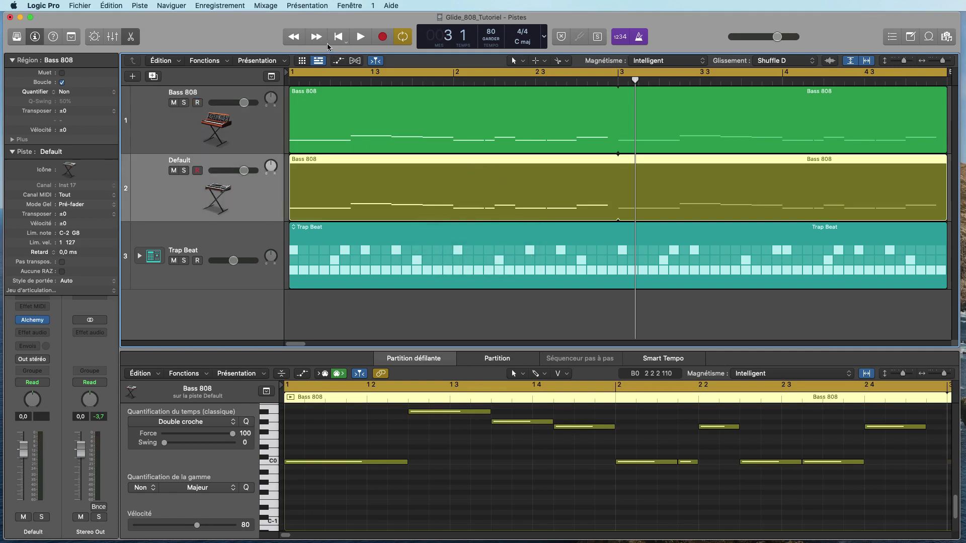
key(Return)
click(174, 103)
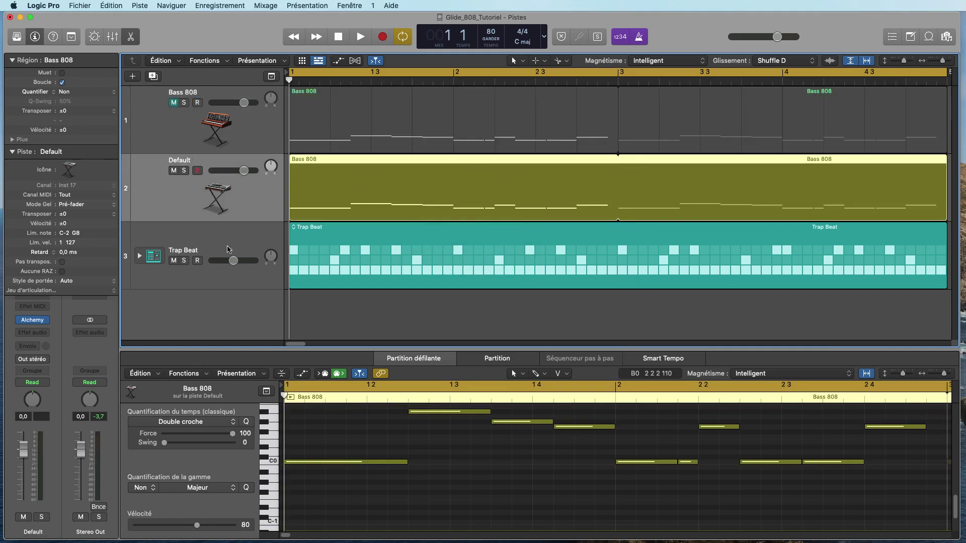
- Solo the Alchemy track and play the loop, adding the Trap Beat track to the solo before stopping playback
click(185, 171)
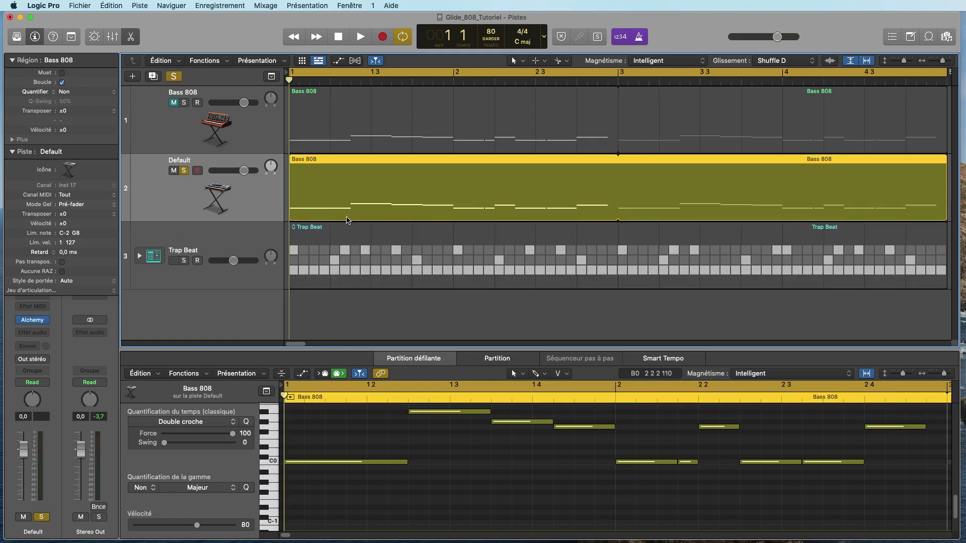
key(space)
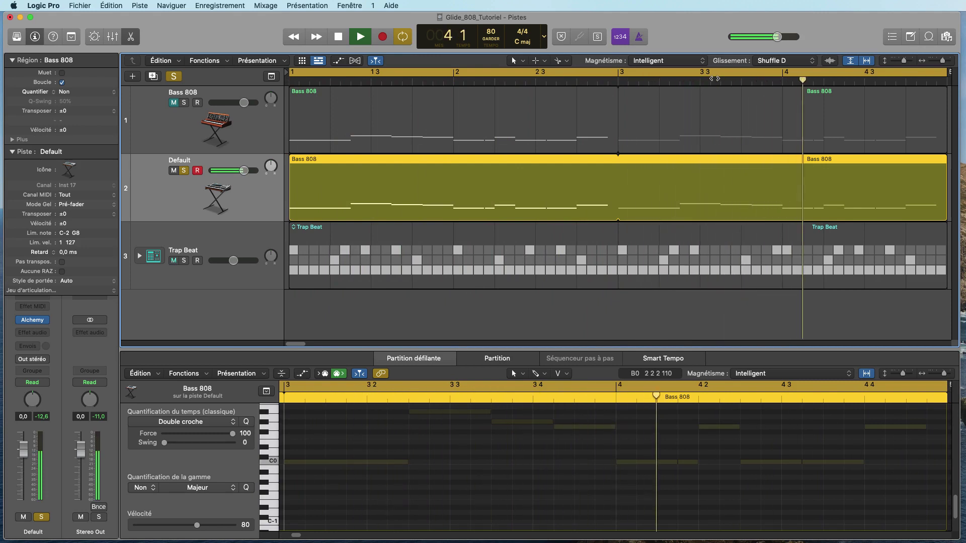
click(183, 261)
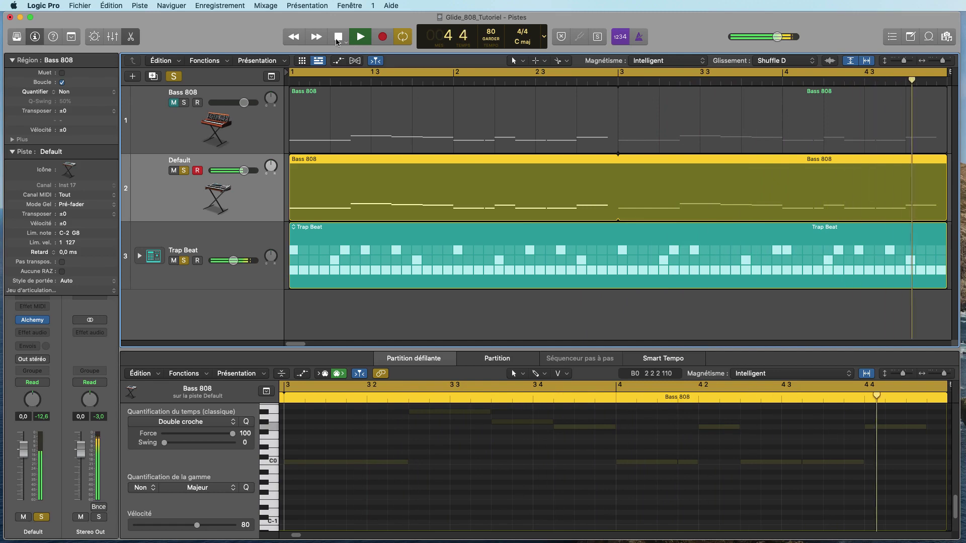
key(space)
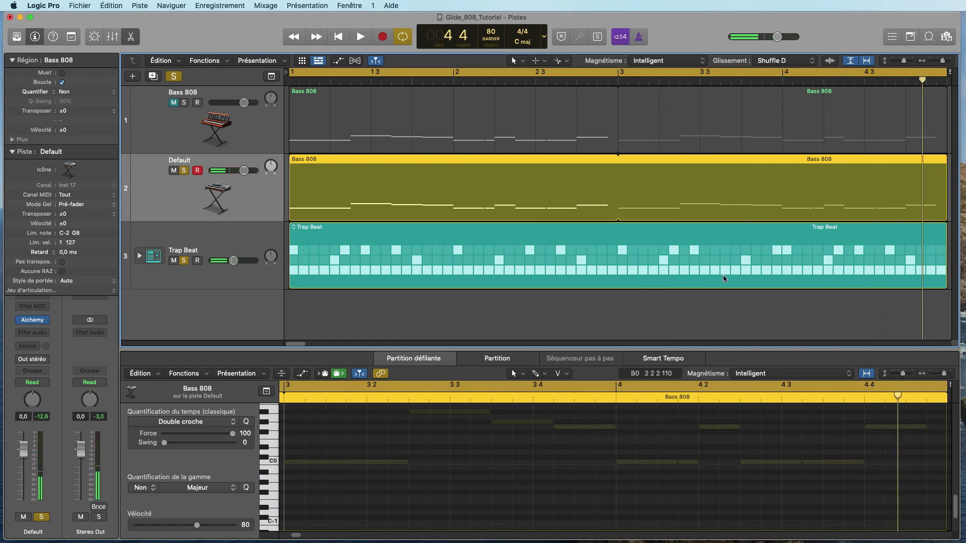